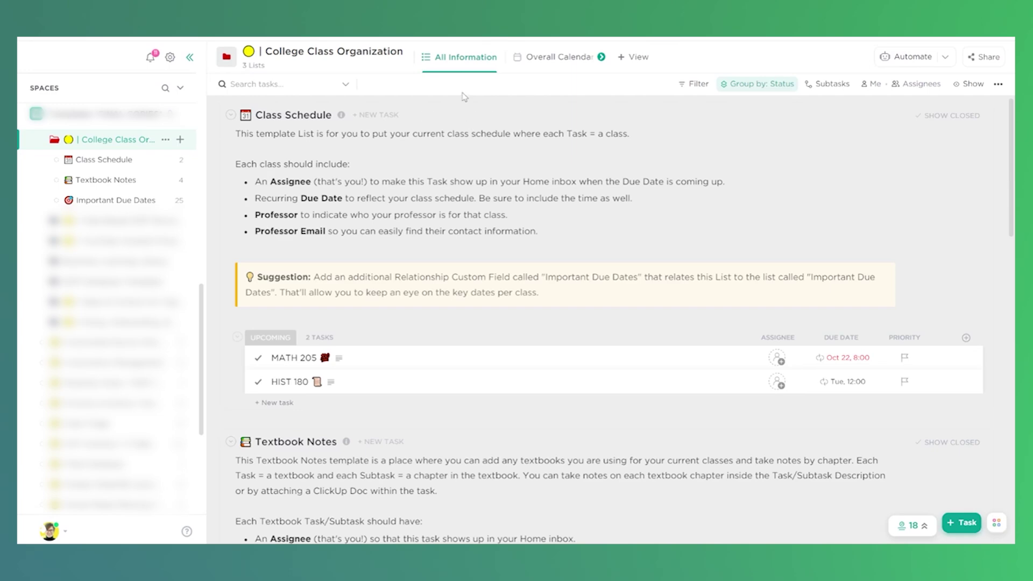
# Scroll down and back up through the All Information list to review it
pyautogui.scroll(-10, 473, 153)
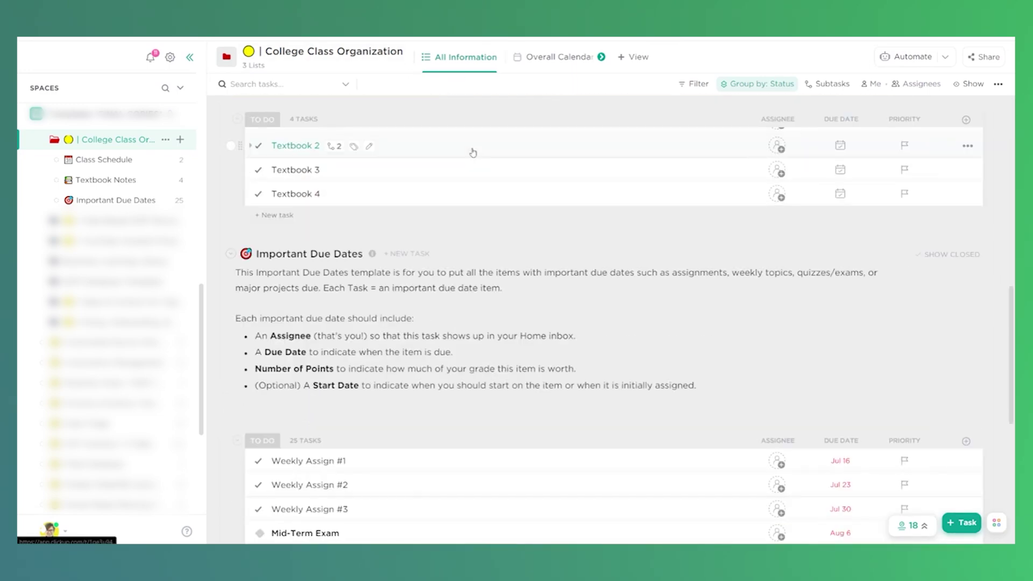
pyautogui.scroll(10, 473, 124)
# Switch to the Overall Calendar view of all classes
pyautogui.click(557, 57)
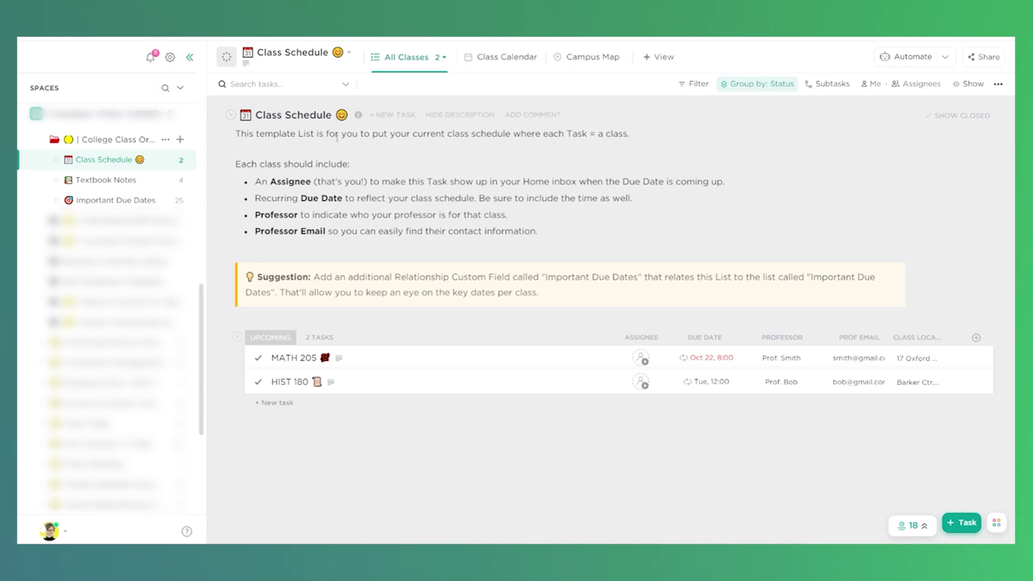
# Open the MATH 205 task and scroll to its location, professor email and professor fields
pyautogui.click(604, 351)
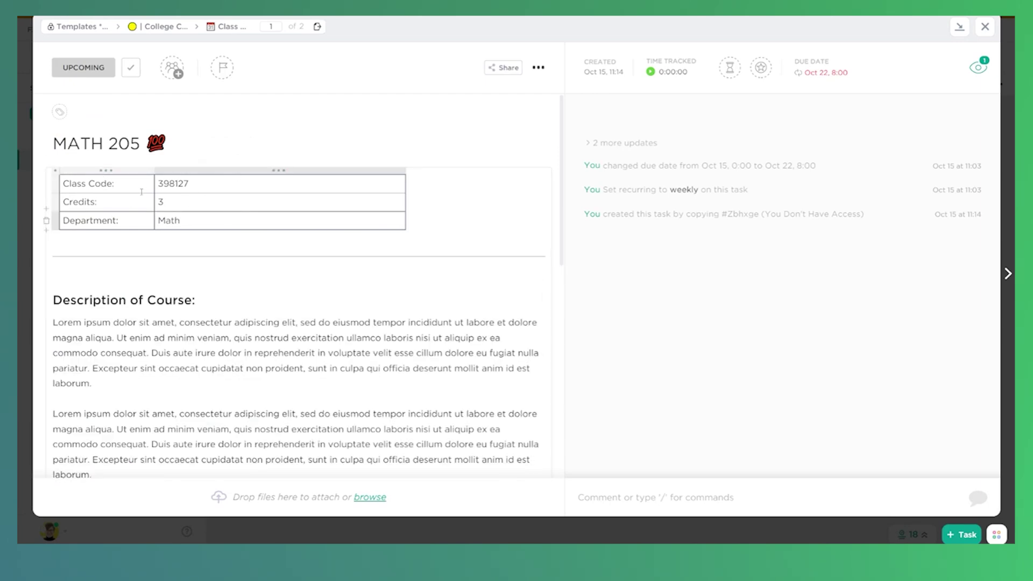
pyautogui.scroll(-2, 220, 176)
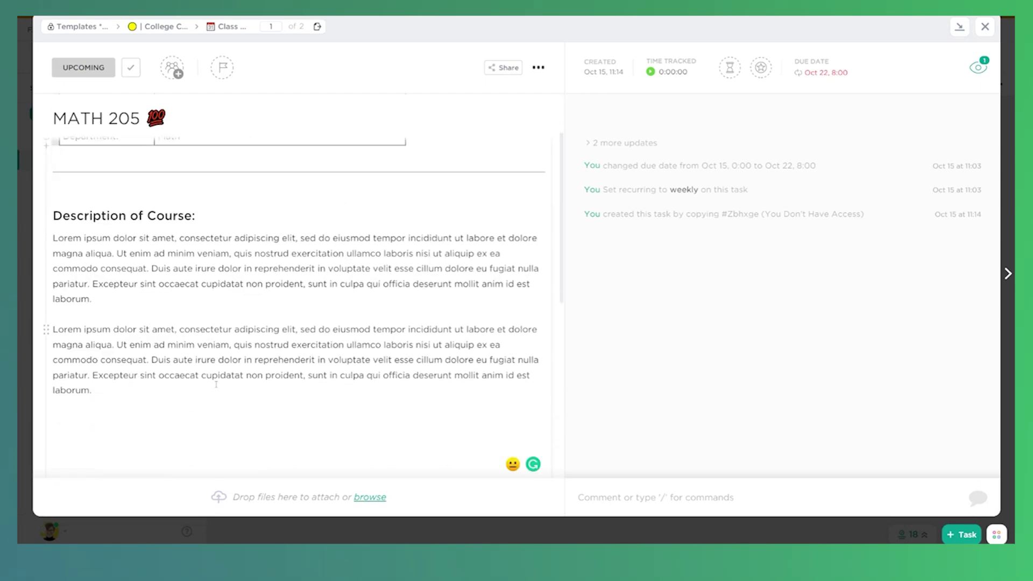
pyautogui.scroll(-6, 216, 385)
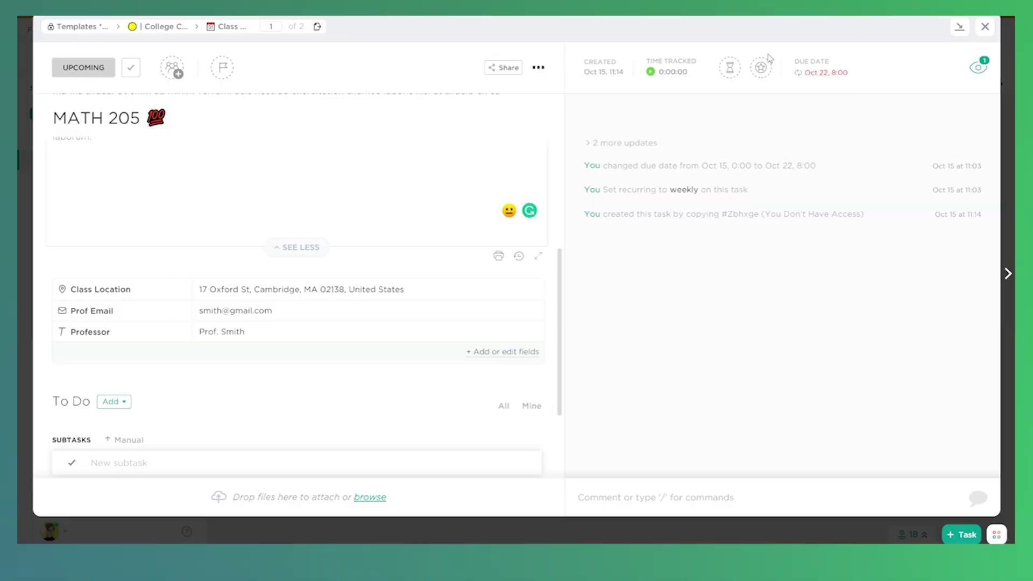
# Open MATH 205's weekly due-date recurrence options and turn off Recur forever
pyautogui.click(800, 74)
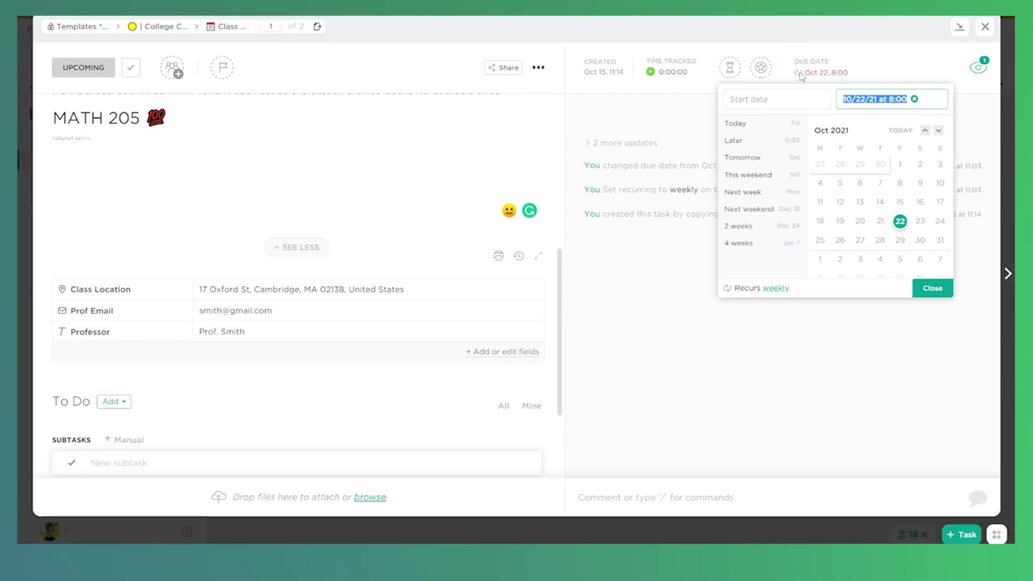
pyautogui.click(798, 72)
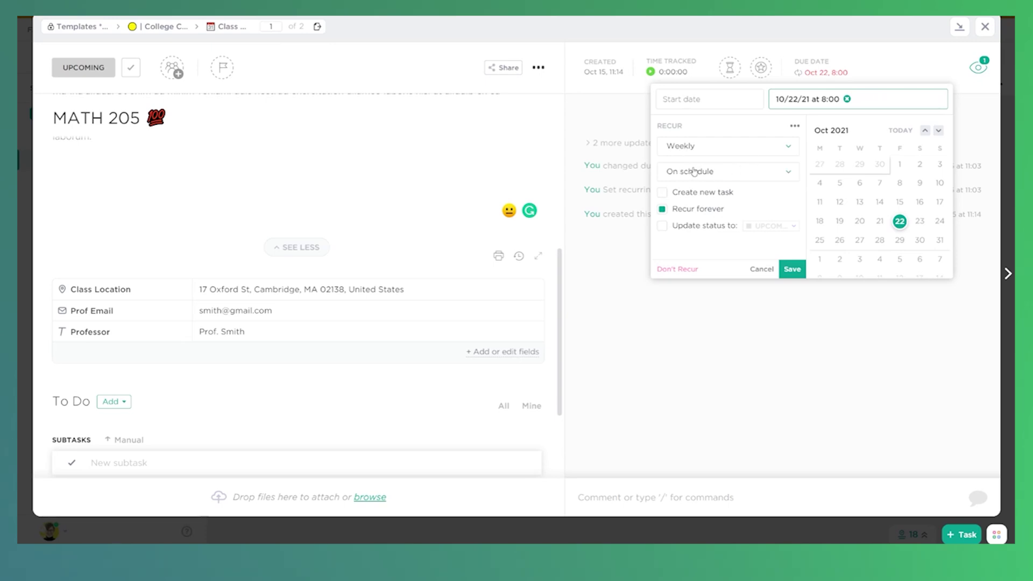
pyautogui.click(676, 213)
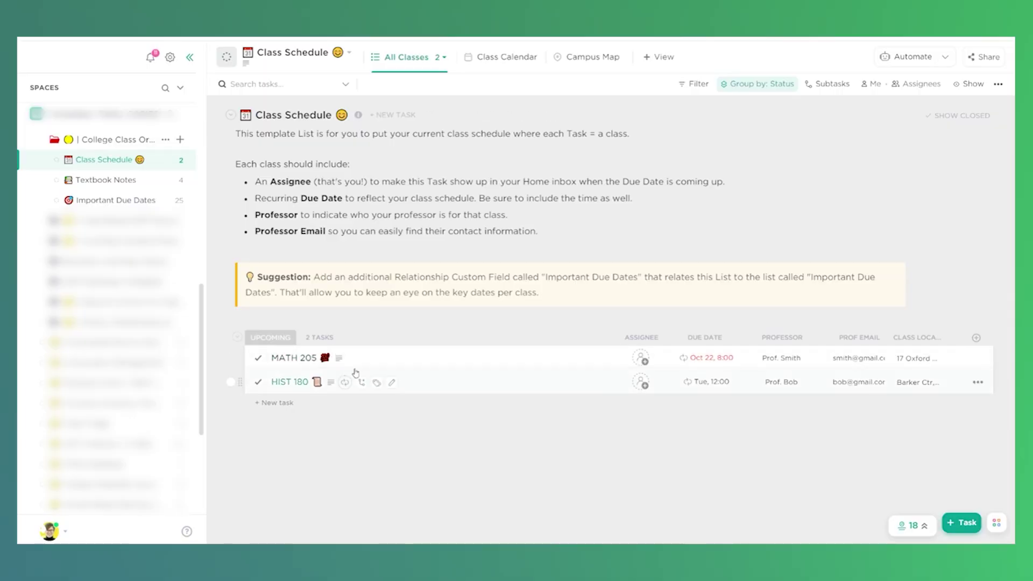
# Open the Textbook Notes list with Textbook 1 expanded to Chapters 1–4
pyautogui.click(107, 181)
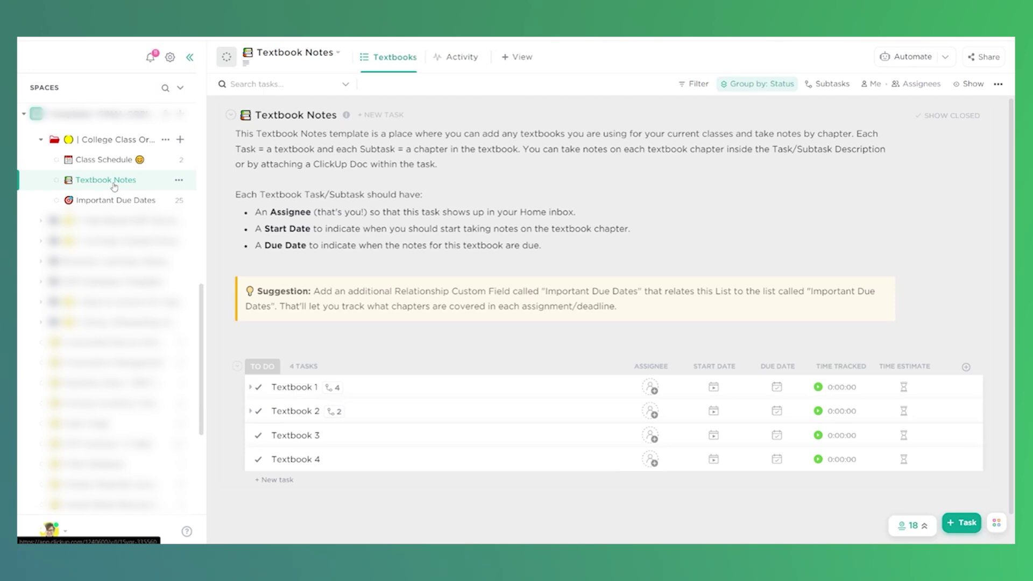
pyautogui.click(330, 394)
pyautogui.scroll(-1, 350, 344)
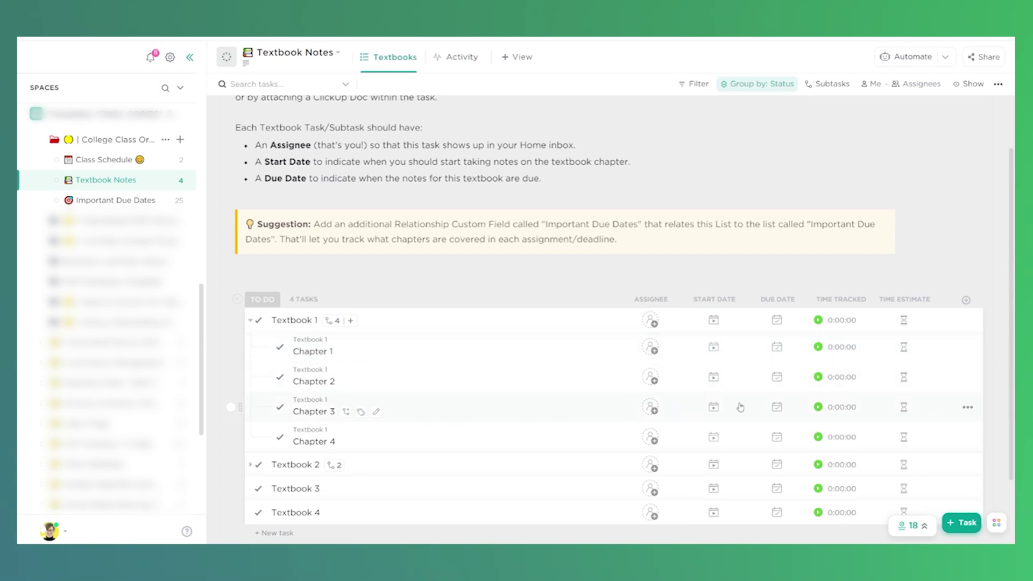
# Review the Textbook Notes list settings, including its Suggestion paragraph
pyautogui.click(179, 180)
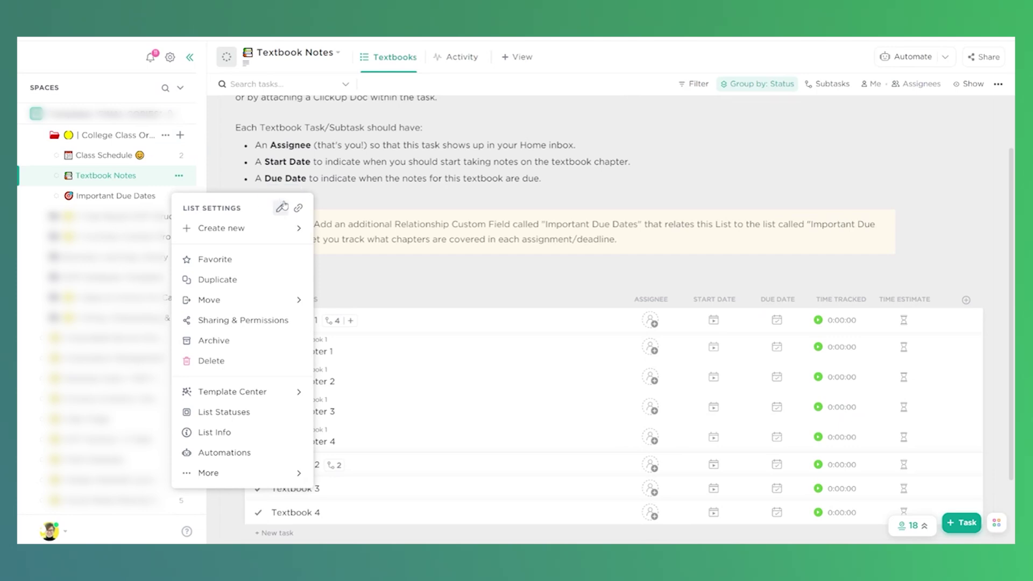
pyautogui.tripleClick(229, 224)
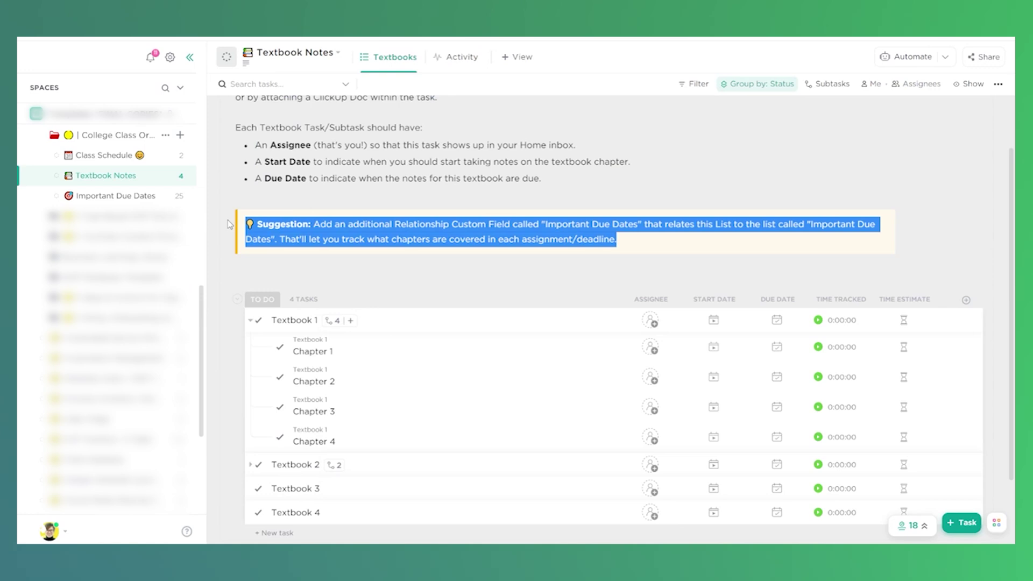
pyautogui.click(234, 227)
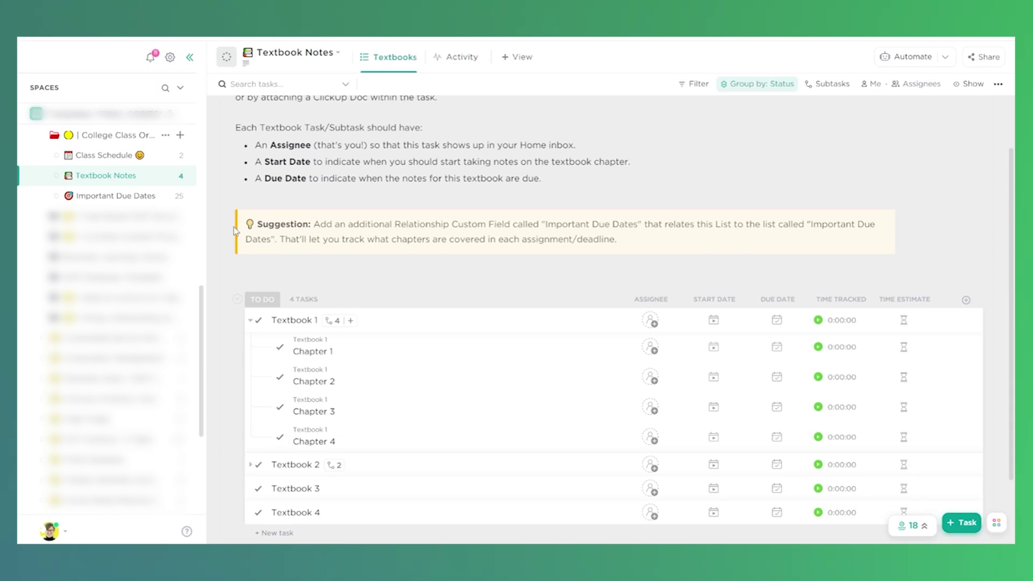
# Add a Course Textbook relationship column to Class Schedule with Due date rollup, linking Textbook 1 to MATH 205
pyautogui.click(967, 301)
pyautogui.click(962, 332)
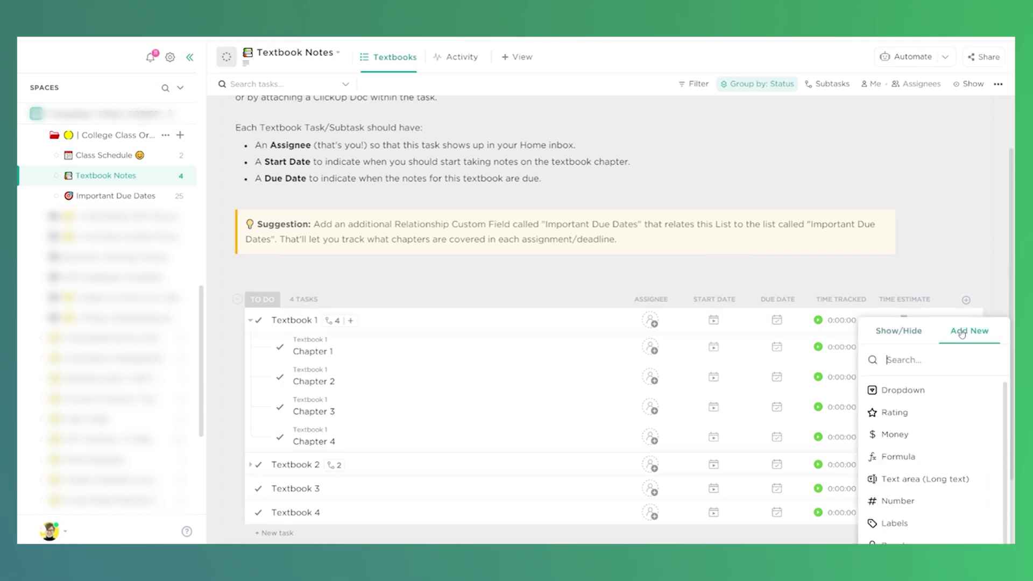
pyautogui.write('relat')
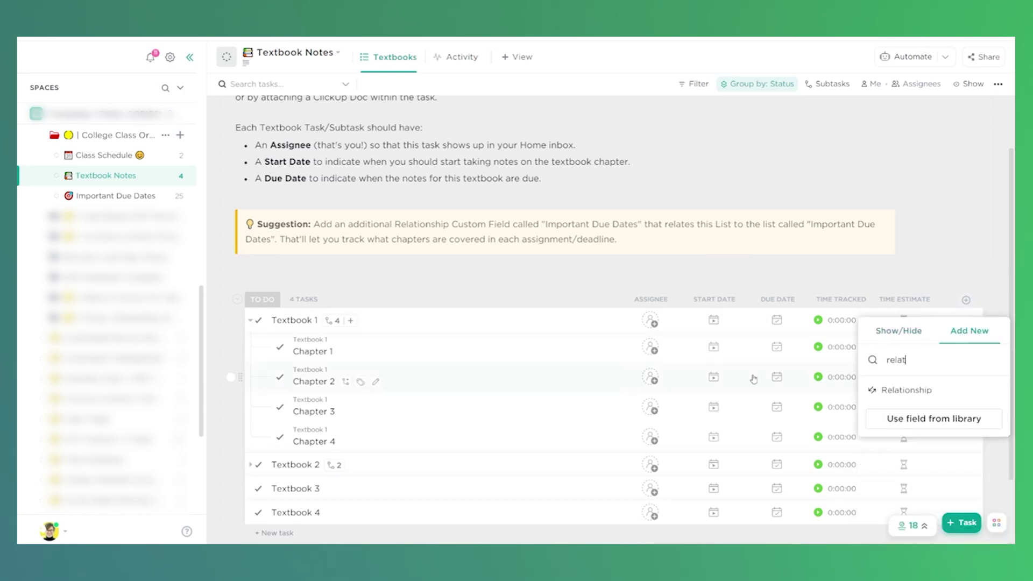
pyautogui.write('i')
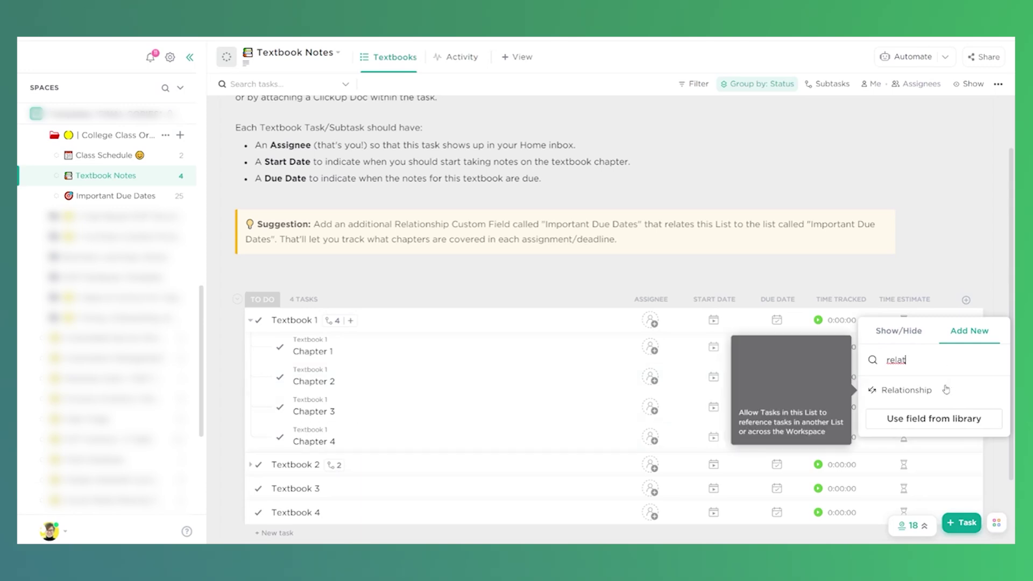
pyautogui.click(943, 389)
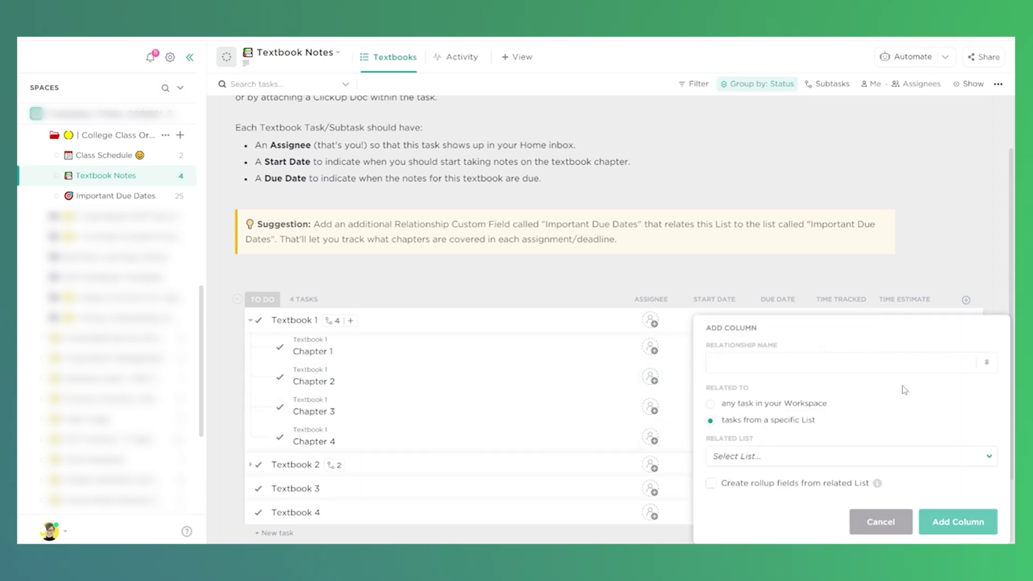
pyautogui.click(888, 457)
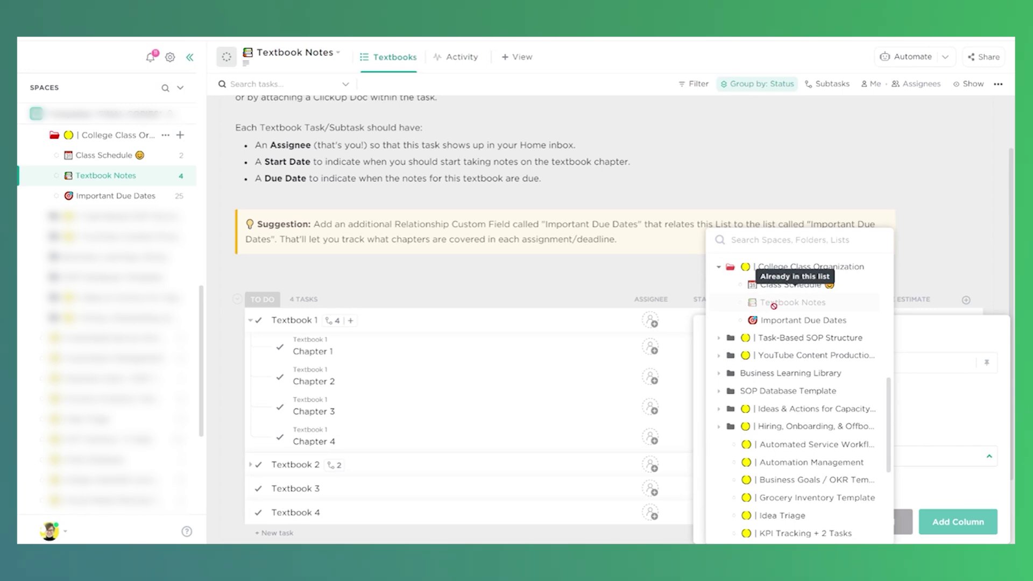
pyautogui.click(770, 290)
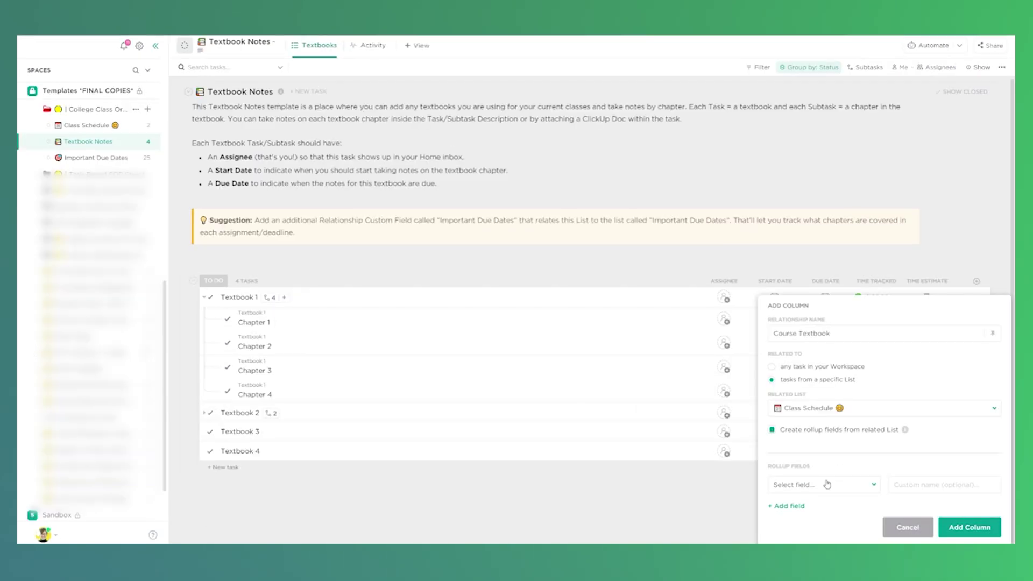
pyautogui.click(822, 484)
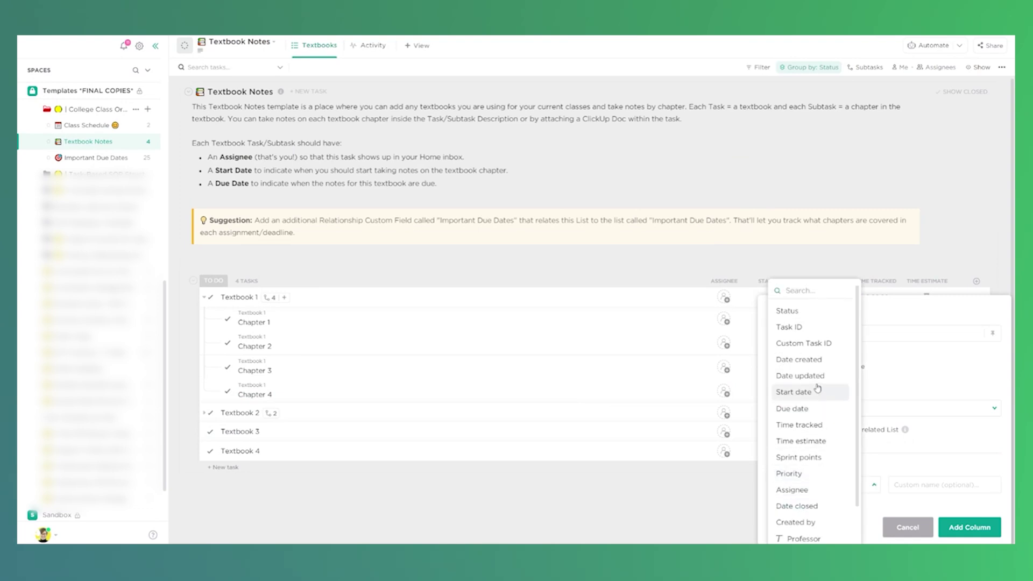
pyautogui.click(815, 409)
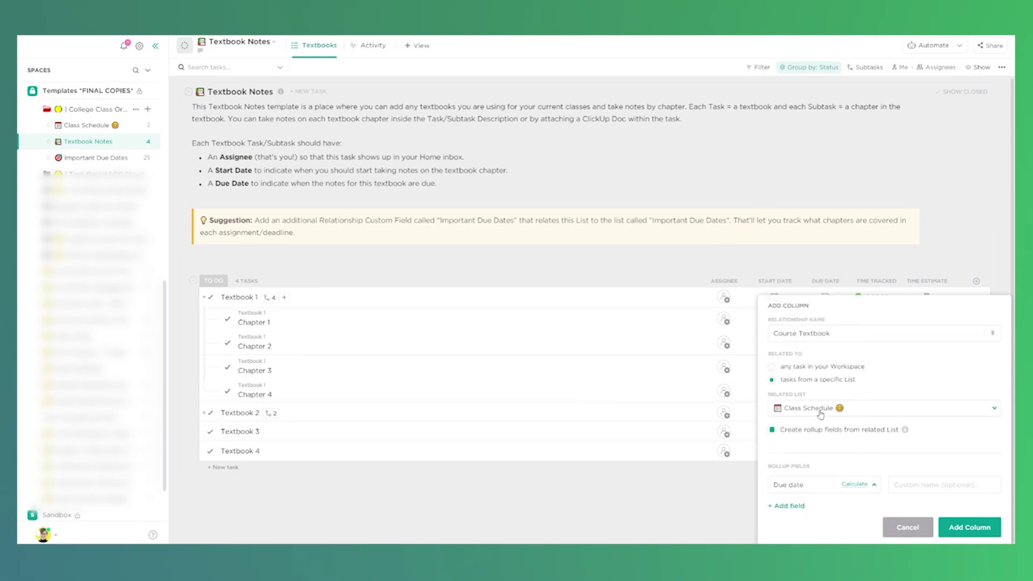
pyautogui.click(964, 526)
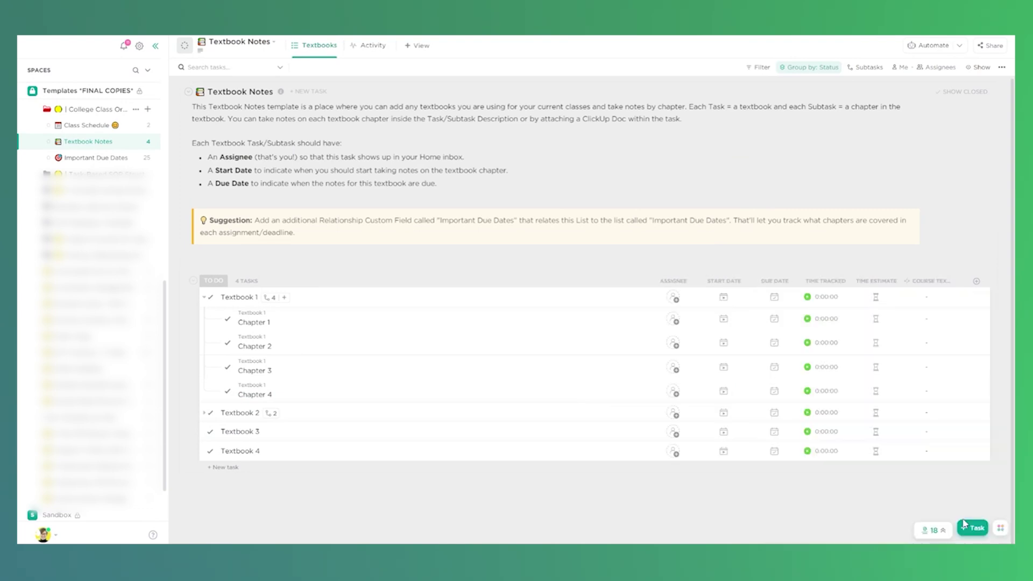
pyautogui.click(925, 305)
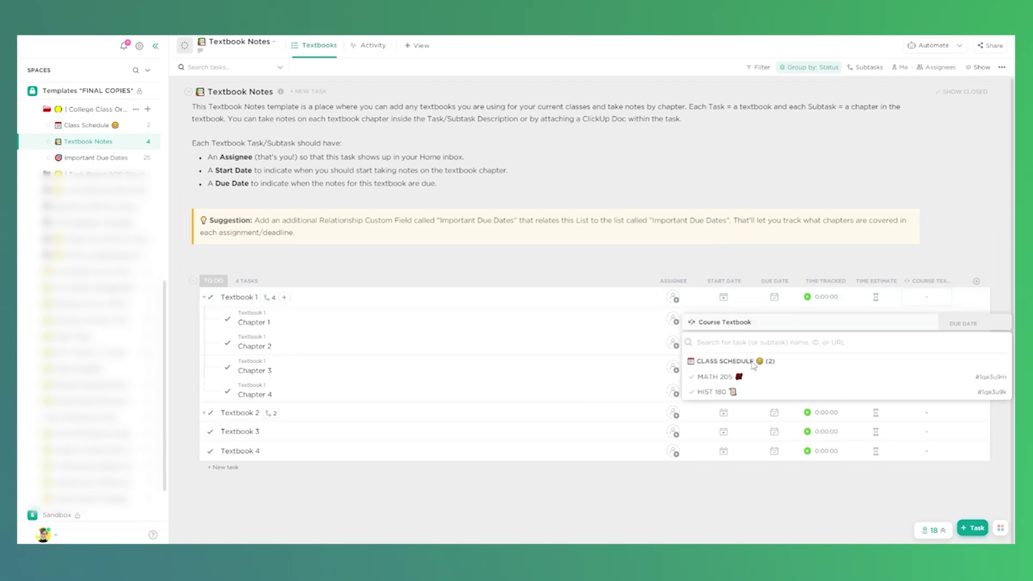
pyautogui.click(729, 377)
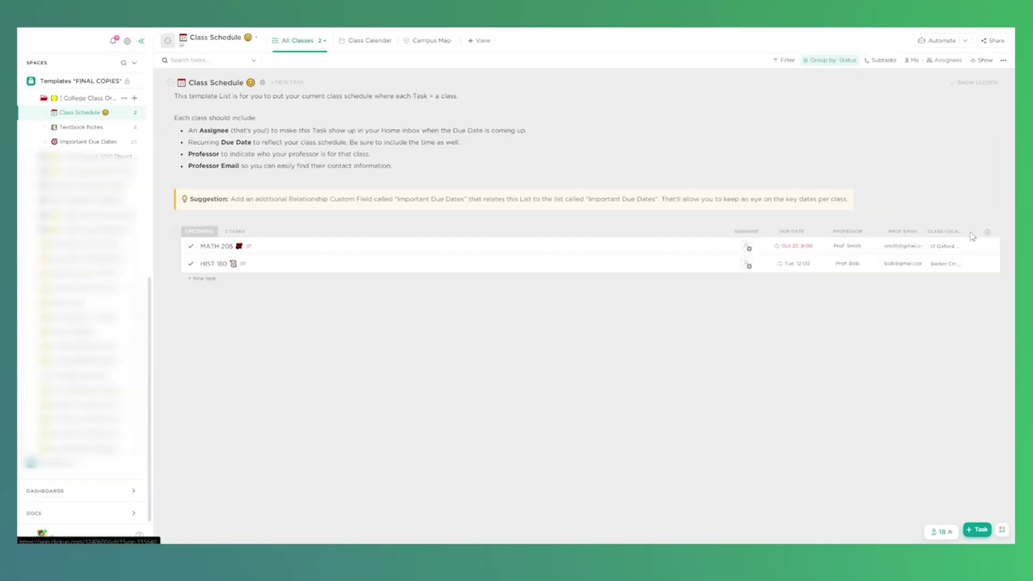
# Show the Textbook Notes relationship column in Class Schedule, then go to Important Due Dates
pyautogui.click(988, 232)
pyautogui.scroll(-10, 947, 358)
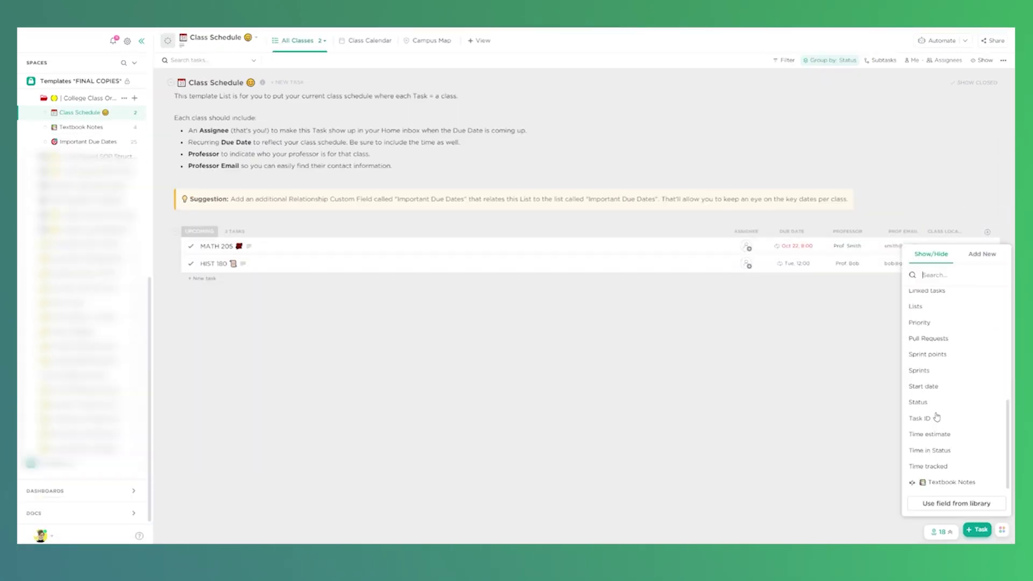
pyautogui.click(941, 484)
pyautogui.click(958, 218)
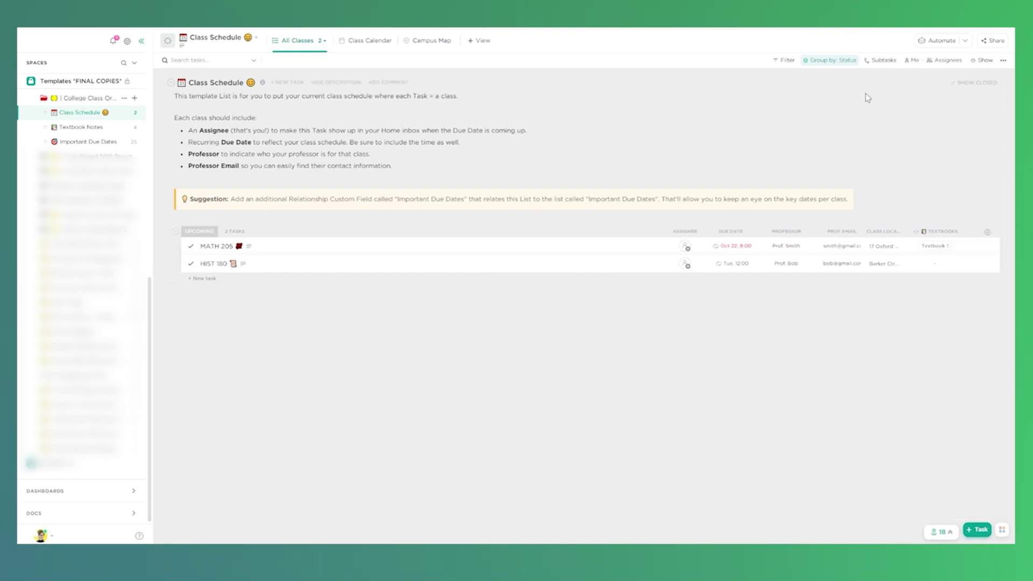
pyautogui.click(112, 142)
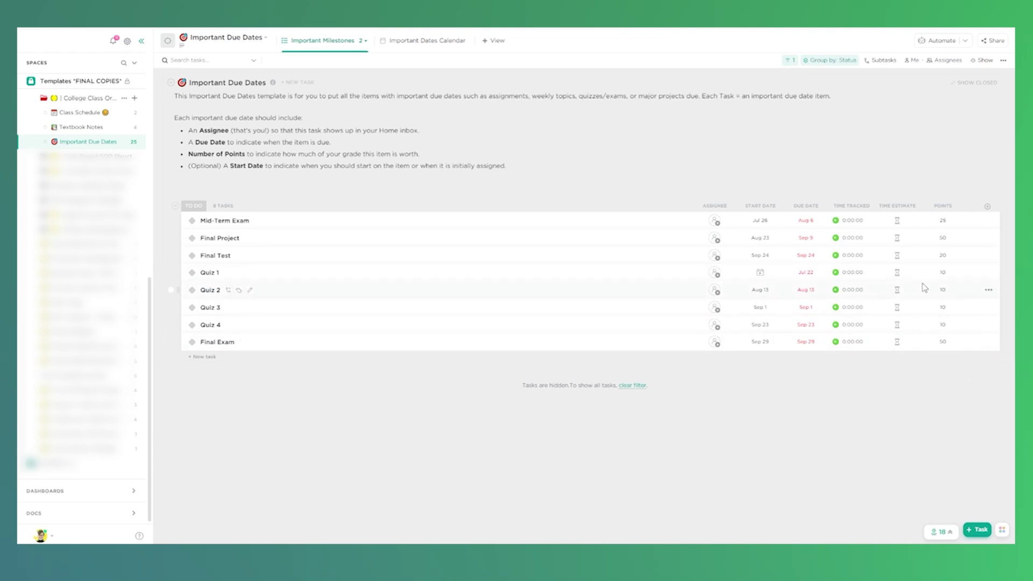
# Create a 'Chapters Included' relationship column related to the Textbook Notes list
pyautogui.click(992, 210)
pyautogui.click(982, 228)
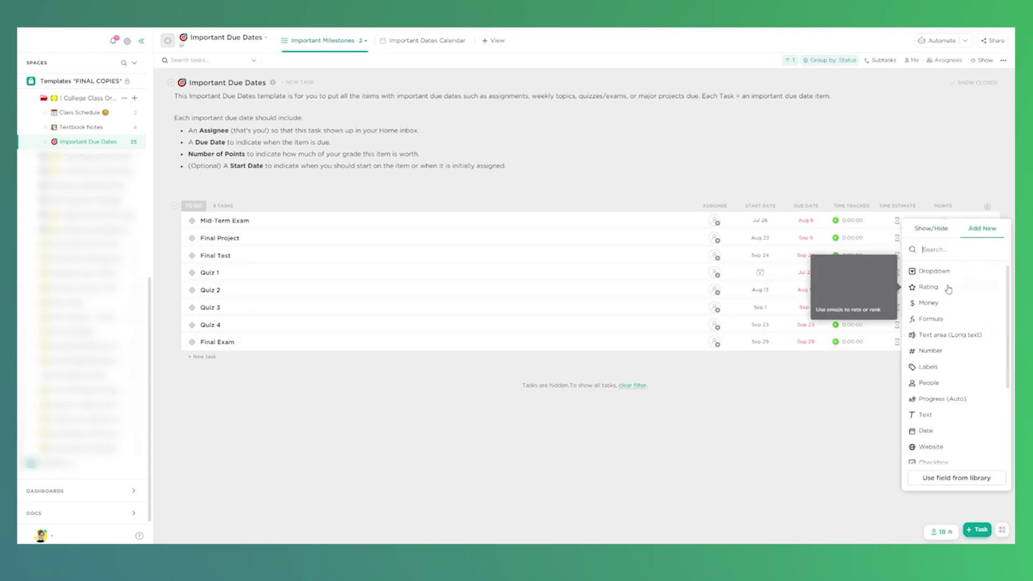
pyautogui.write('rela')
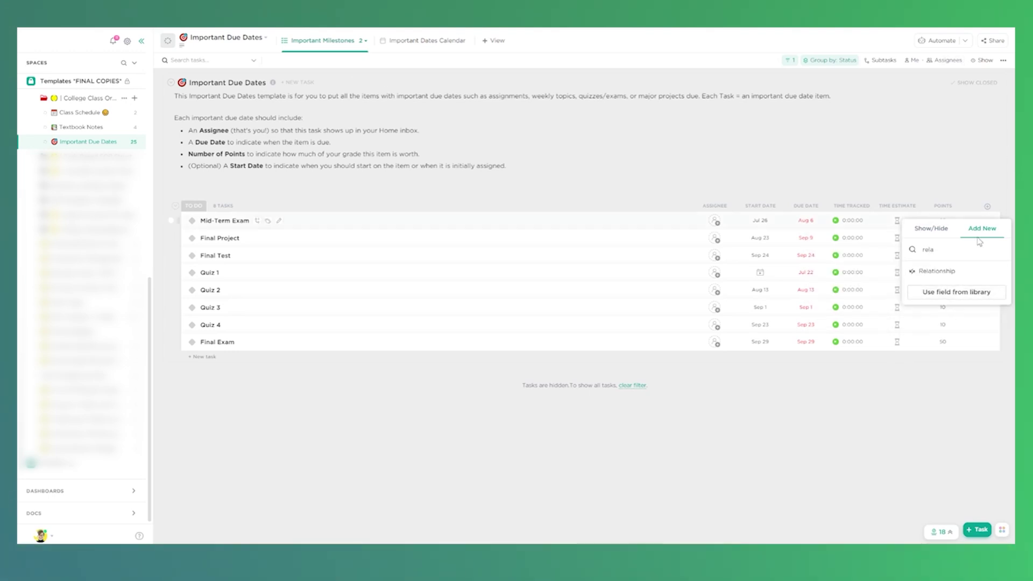
pyautogui.click(950, 274)
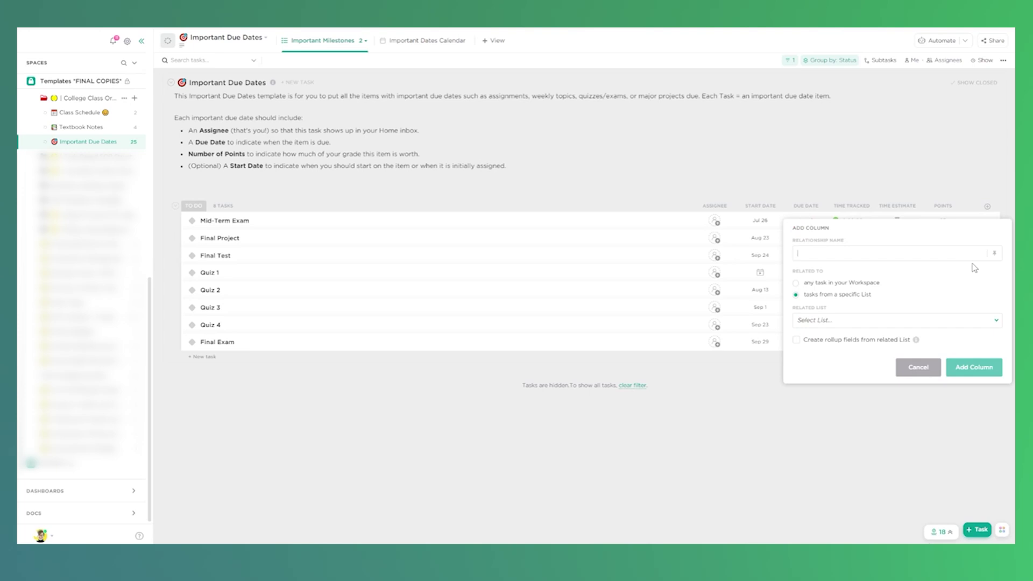
pyautogui.write('Chapters Included')
pyautogui.click(810, 322)
pyautogui.click(845, 409)
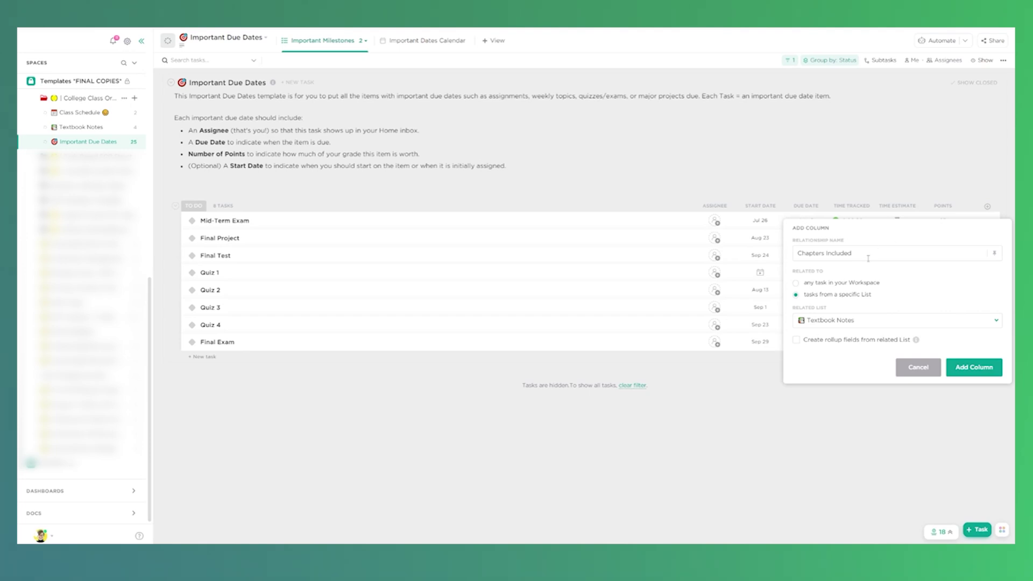
pyautogui.click(970, 366)
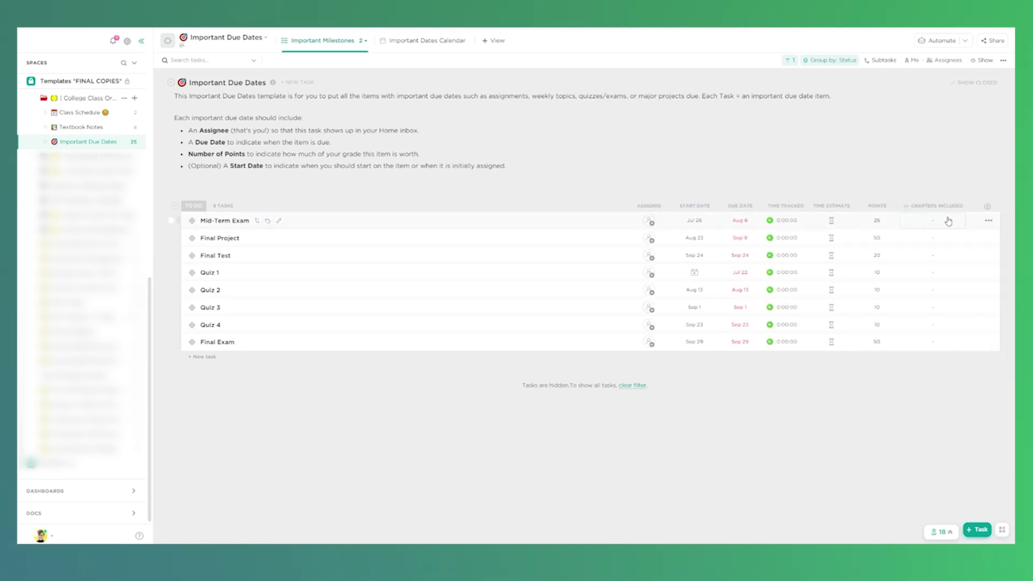
# Link Mid-Term Exam to Textbook 1 in the Chapters Included column
pyautogui.click(948, 222)
pyautogui.click(824, 293)
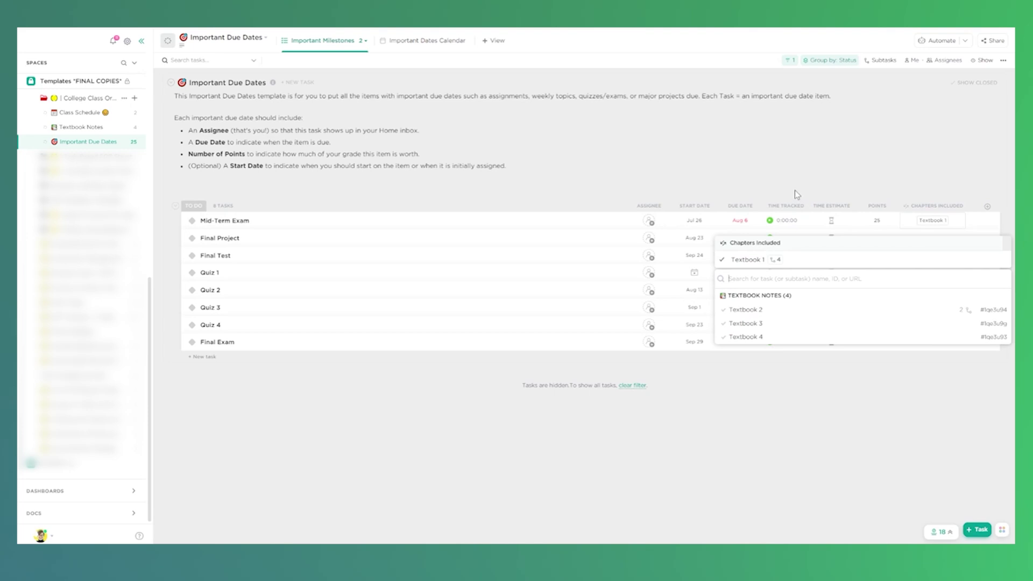
pyautogui.click(793, 155)
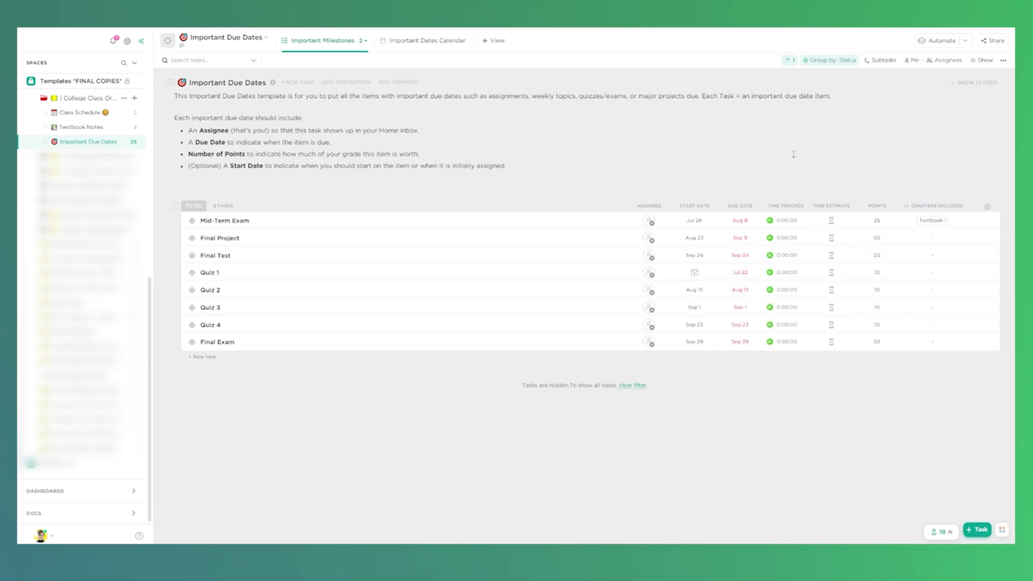
# In Textbook Notes, expand Textbook 1 and show the Important Due Dates column
pyautogui.click(81, 127)
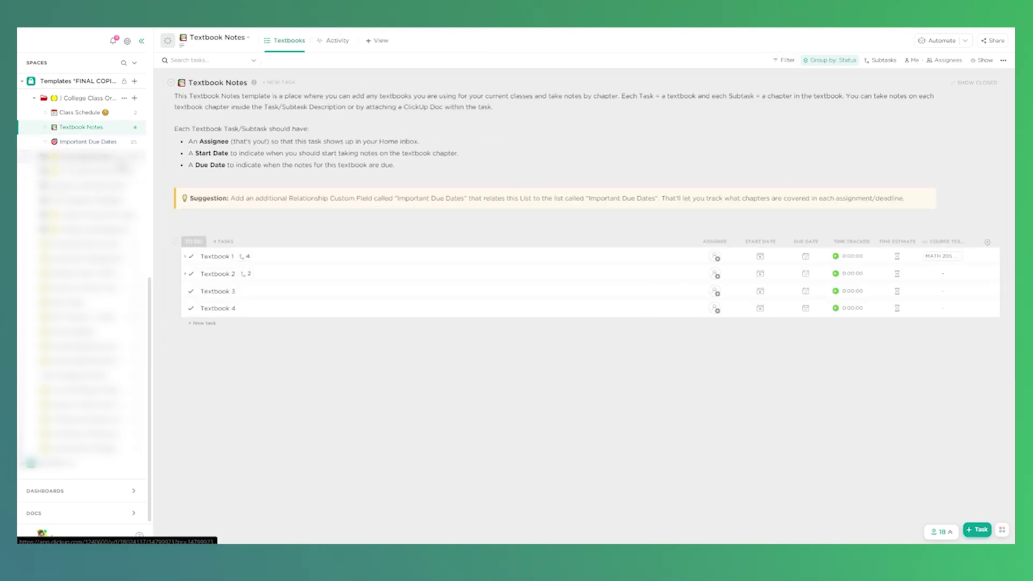
pyautogui.click(243, 256)
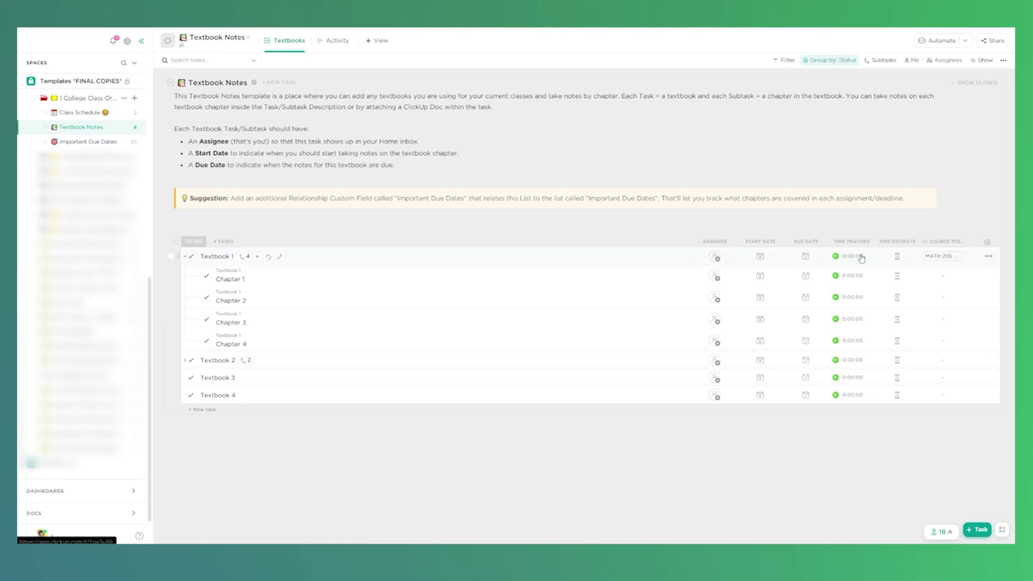
pyautogui.click(988, 242)
pyautogui.scroll(-5, 932, 405)
pyautogui.click(931, 492)
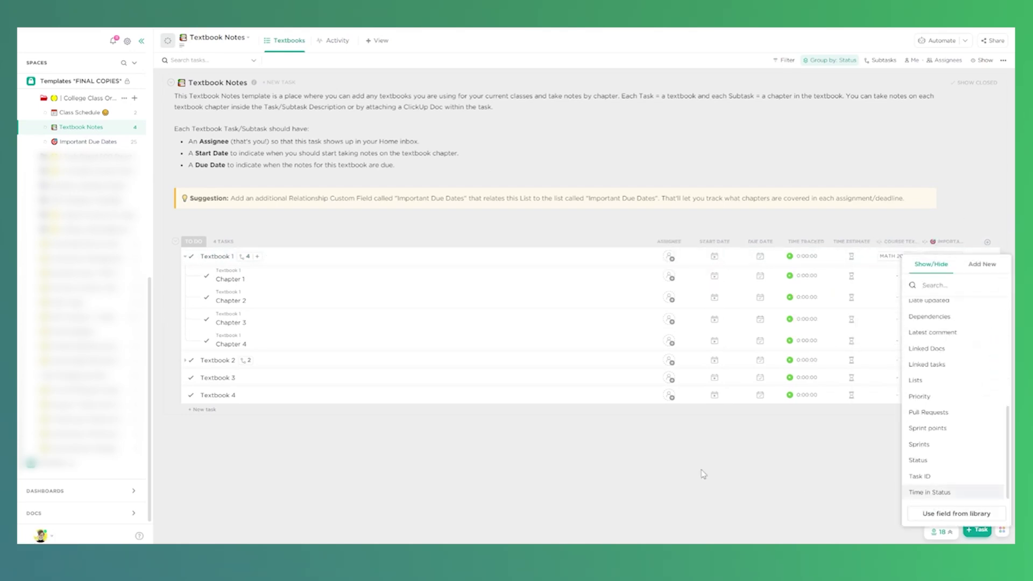
pyautogui.click(848, 340)
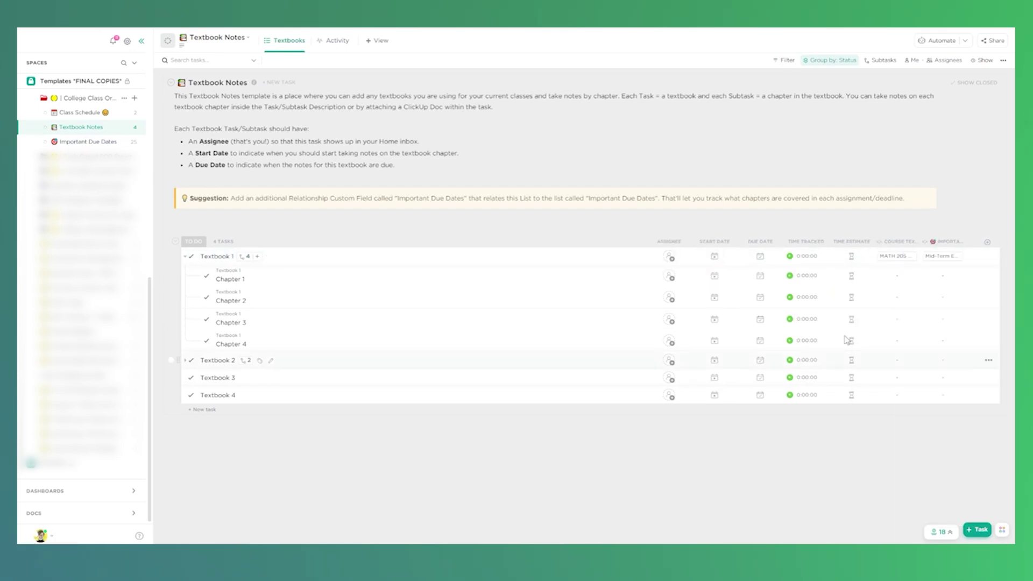
# Link Chapter 1 to Weekly Assign #1 and Mid-Term Exam
pyautogui.click(944, 282)
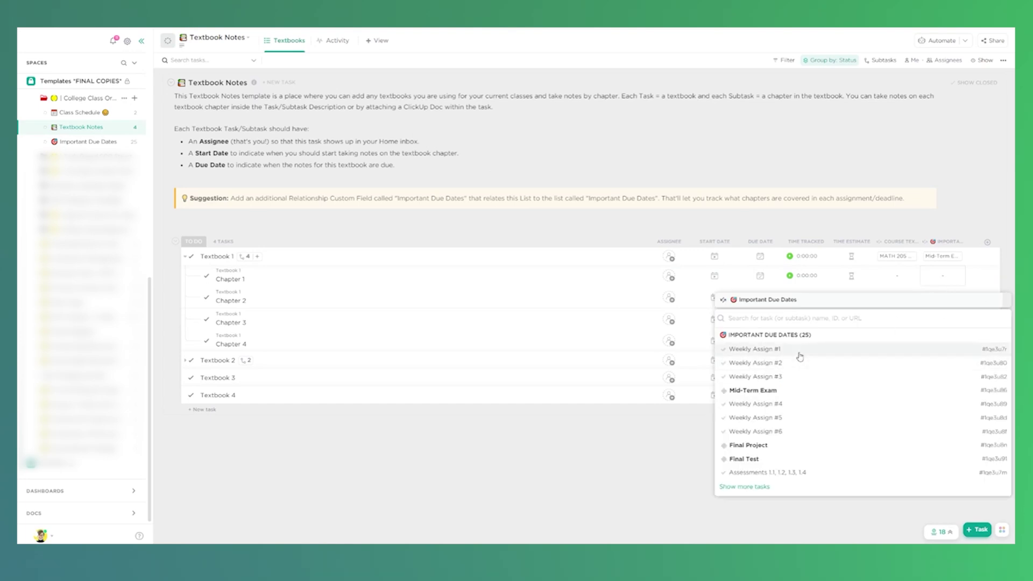
pyautogui.click(800, 350)
pyautogui.click(948, 283)
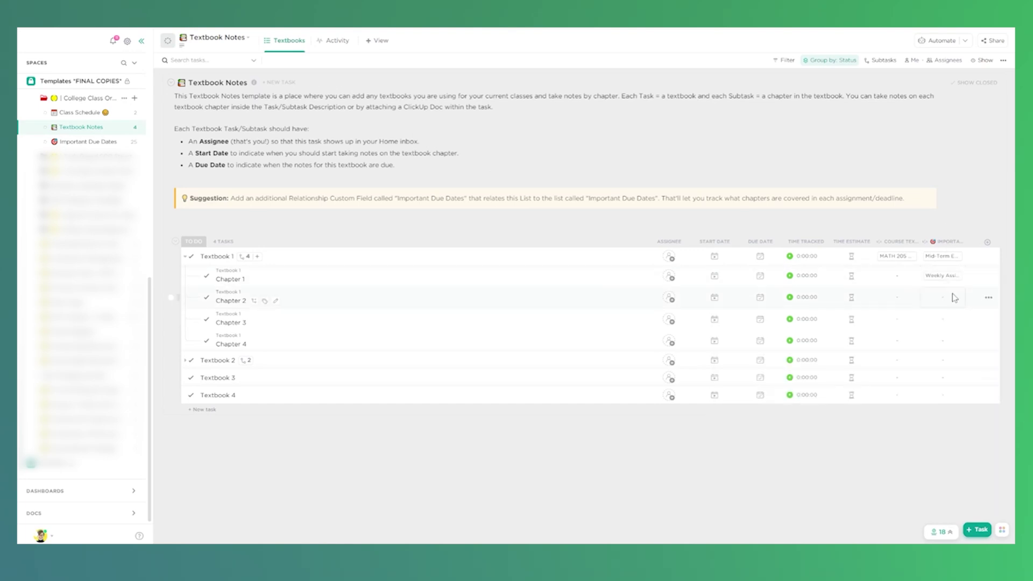
pyautogui.click(950, 298)
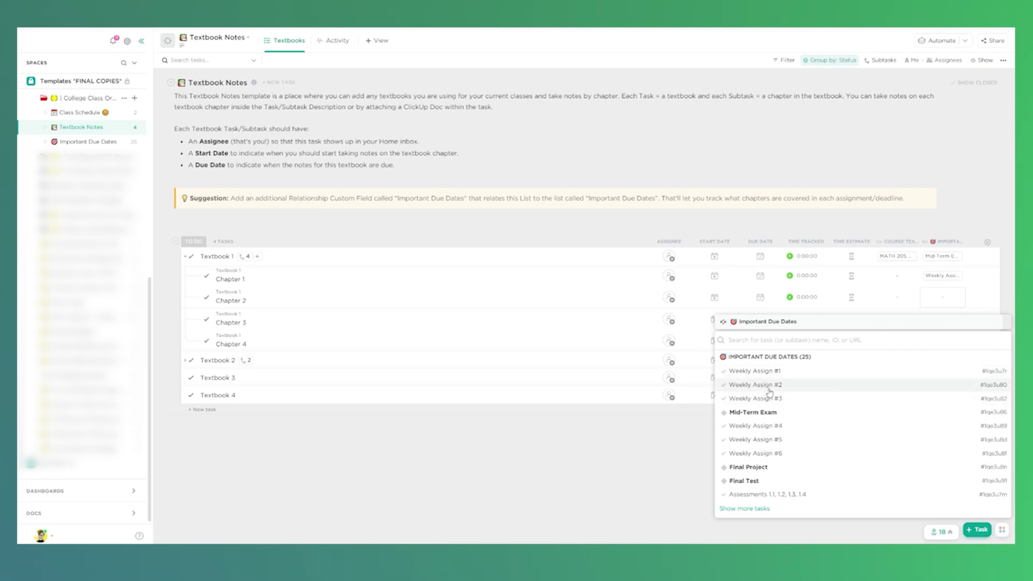
pyautogui.click(770, 370)
pyautogui.click(783, 394)
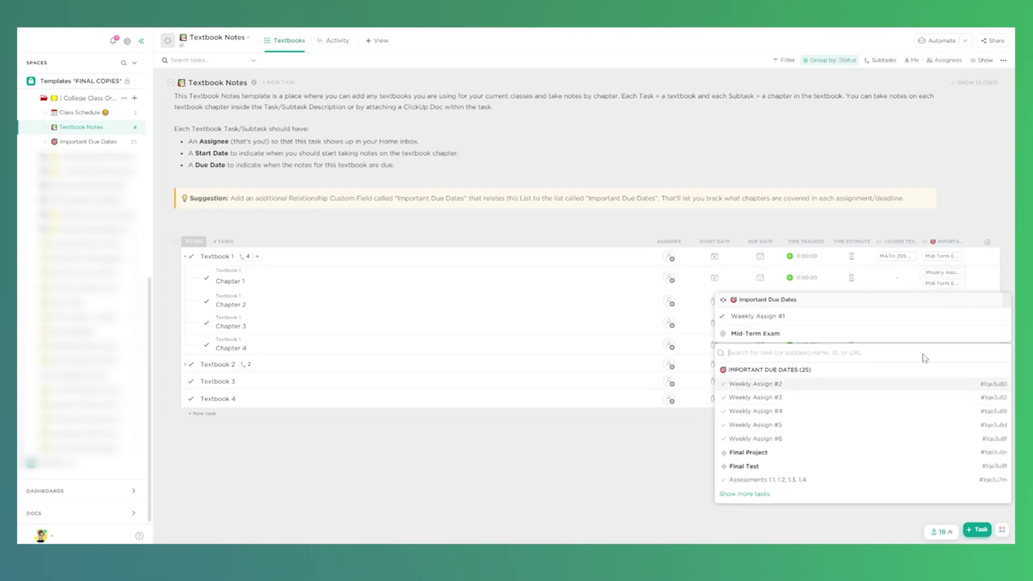
pyautogui.click(975, 275)
# Link another weekly assignment to Chapter 2, then return to Important Due Dates
pyautogui.click(960, 300)
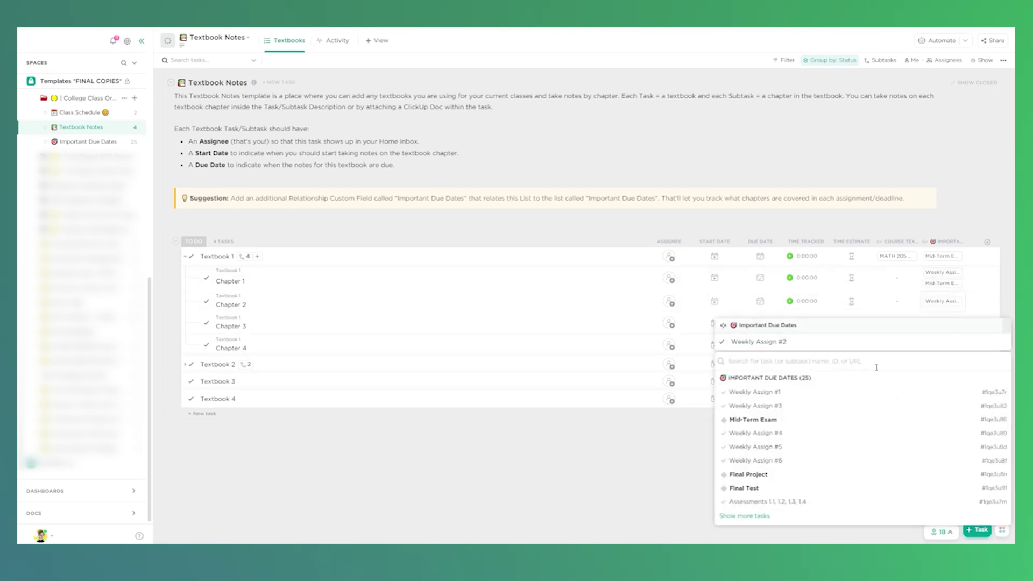
pyautogui.click(880, 432)
pyautogui.click(585, 244)
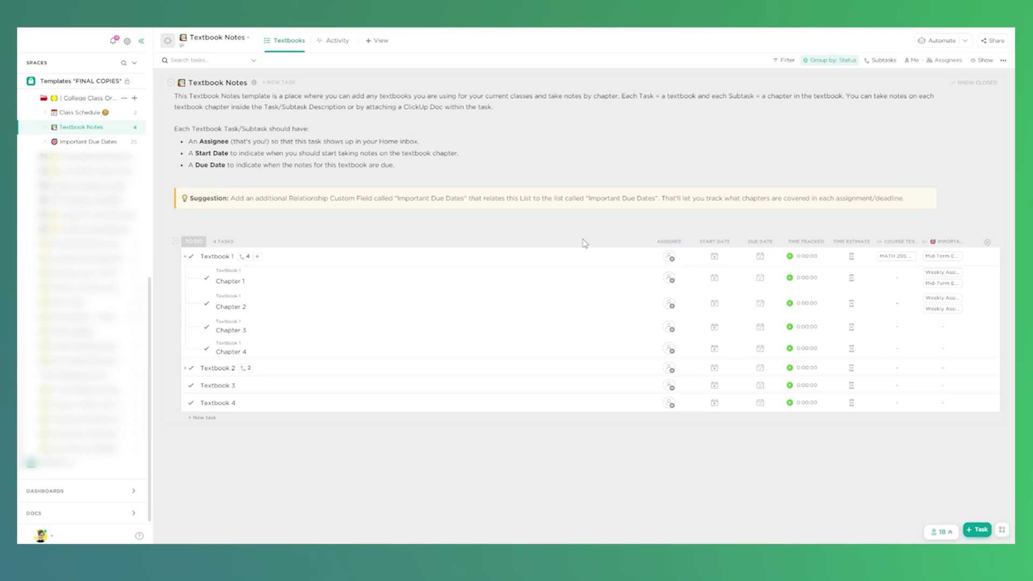
pyautogui.click(108, 141)
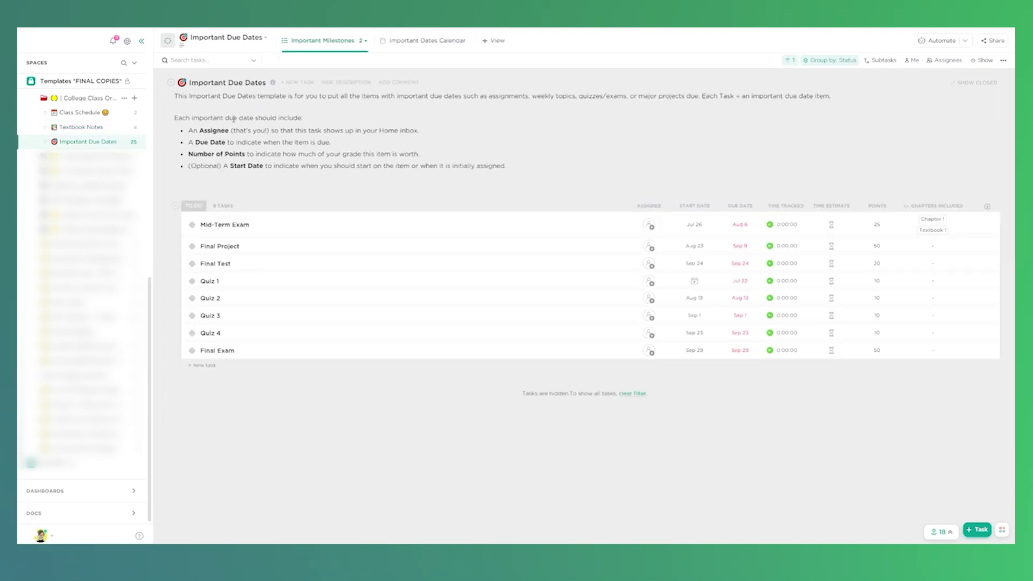
# Check the milestone filter, then switch Important Due Dates to the All Dates view
pyautogui.click(365, 41)
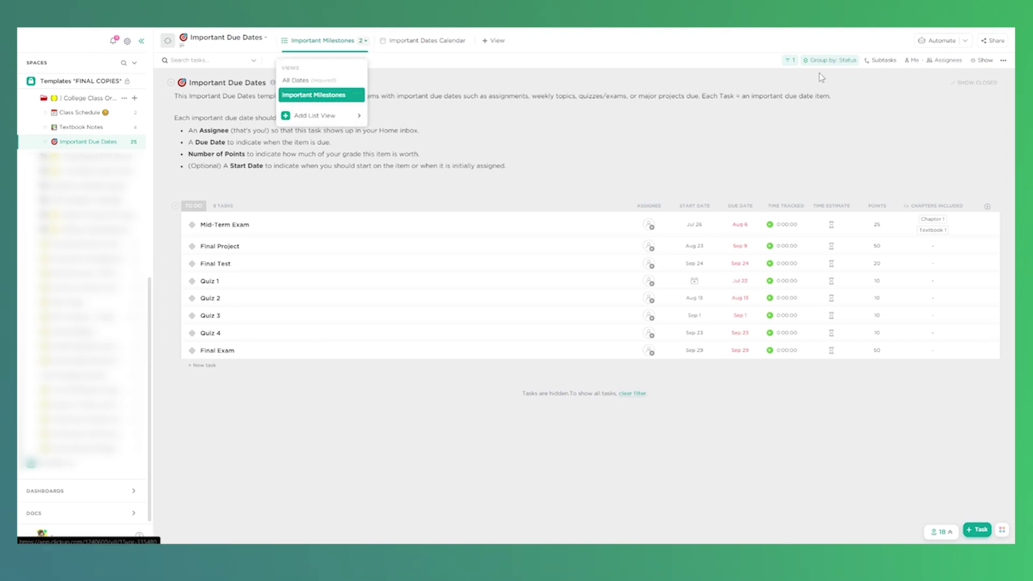
pyautogui.click(789, 63)
pyautogui.click(790, 63)
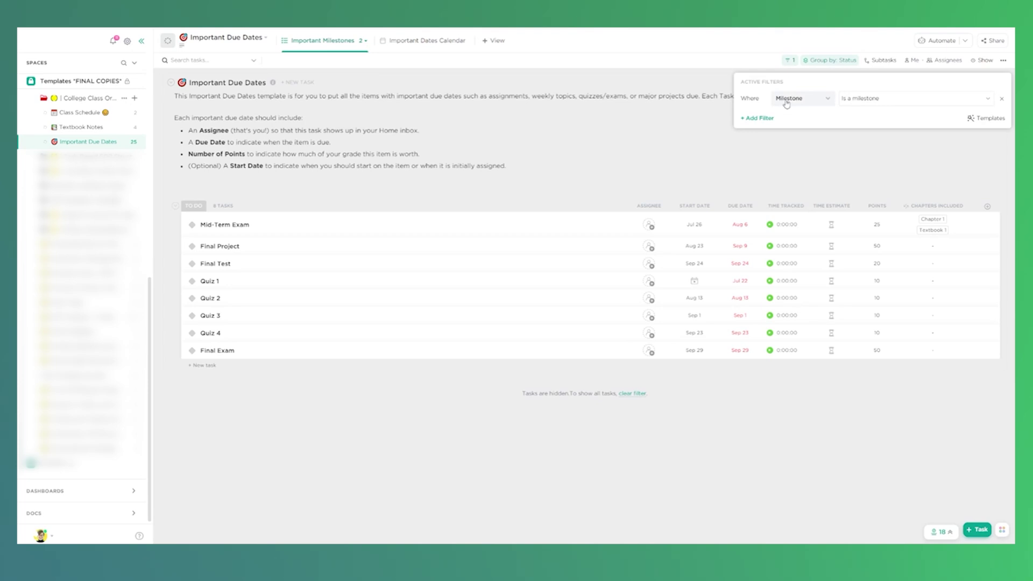
pyautogui.click(364, 43)
pyautogui.click(364, 44)
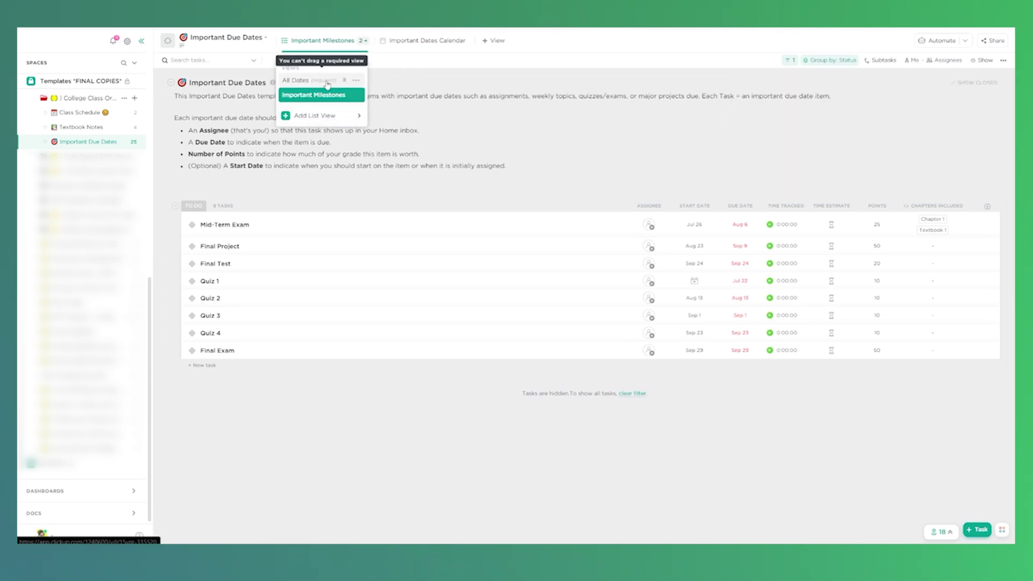
pyautogui.click(327, 82)
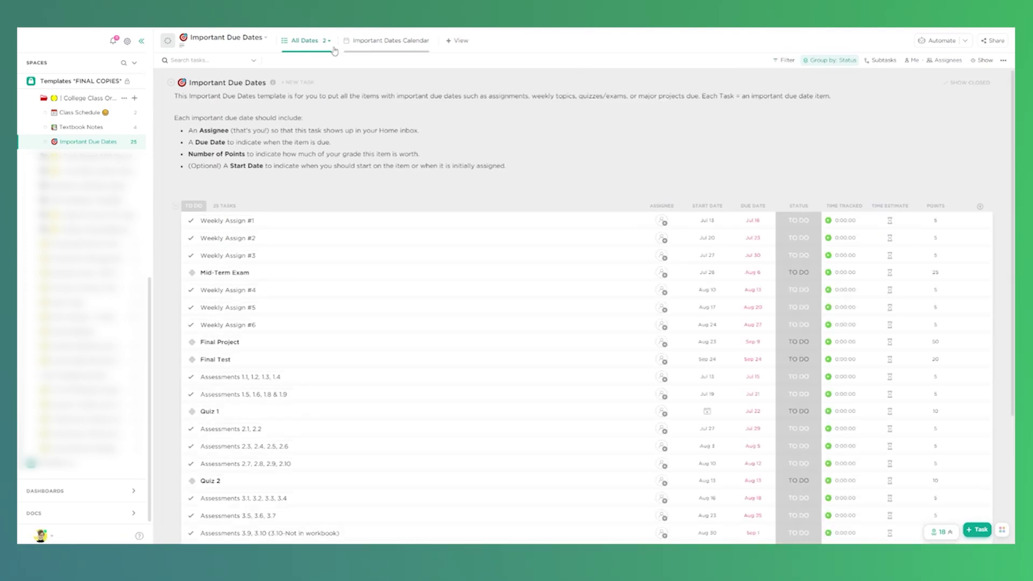
pyautogui.click(395, 42)
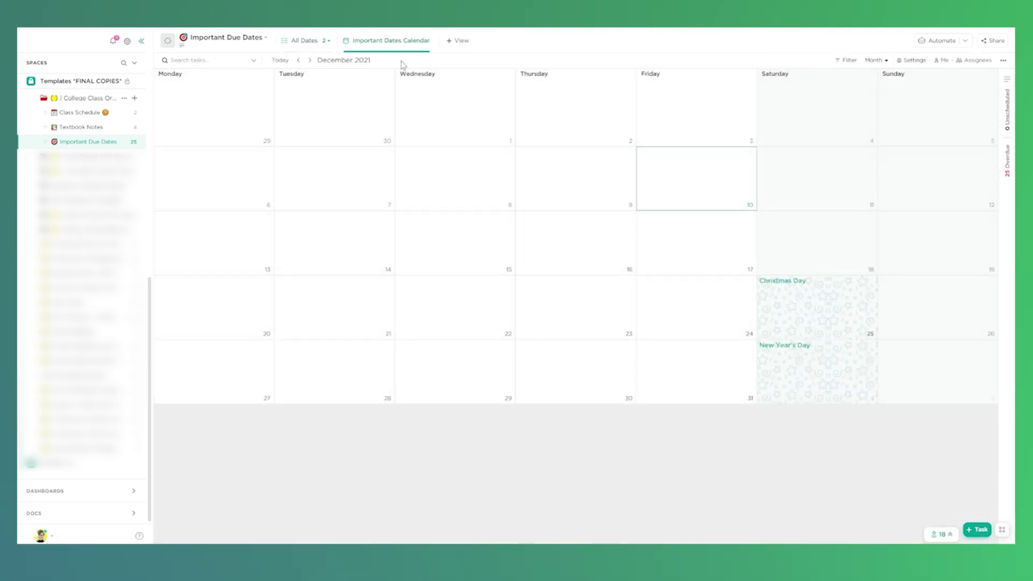
pyautogui.click(289, 45)
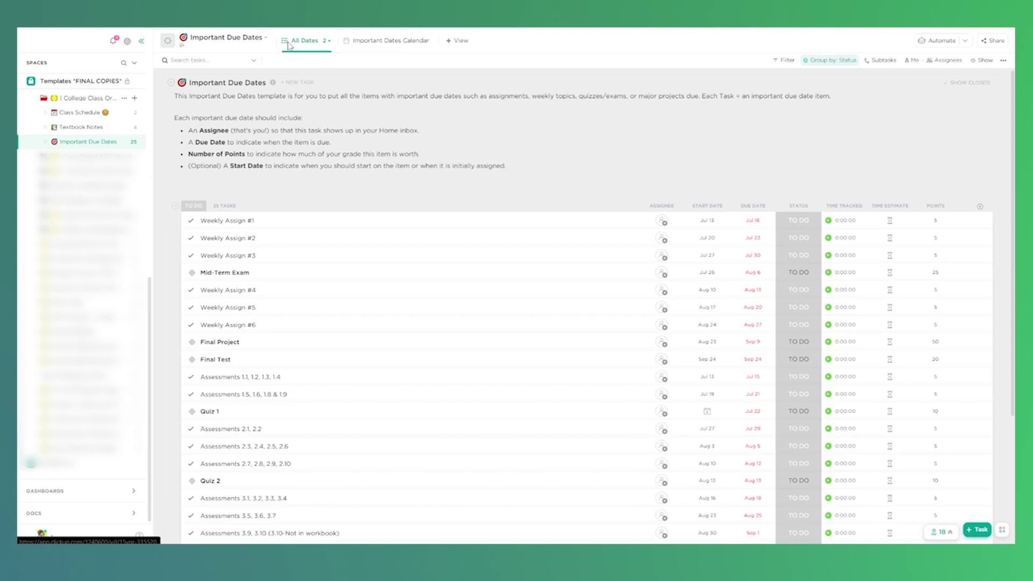
# Assign yourself to Weekly Assign #1 and Weekly Assign #2 in the All Dates view
pyautogui.click(662, 220)
pyautogui.click(661, 238)
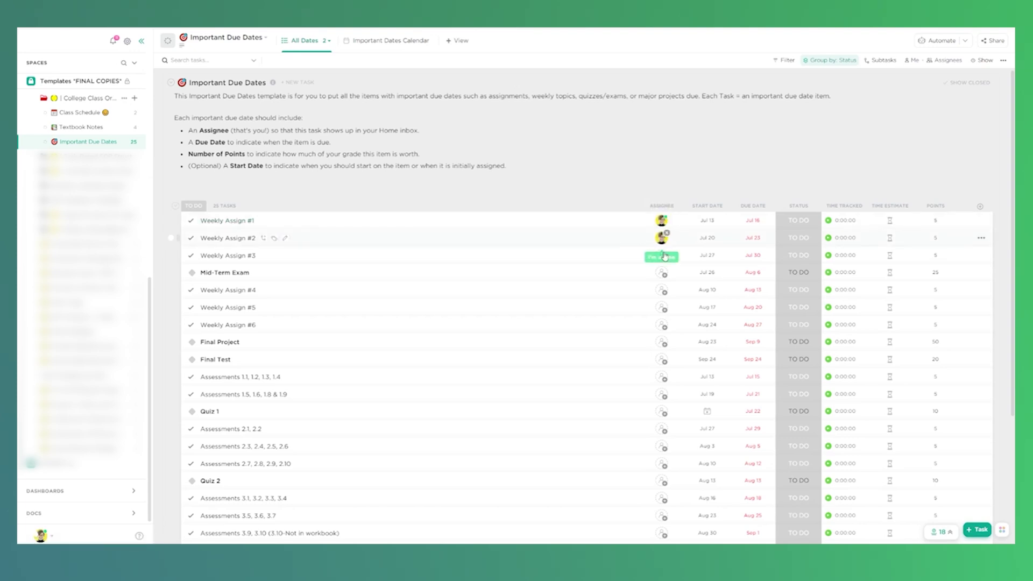